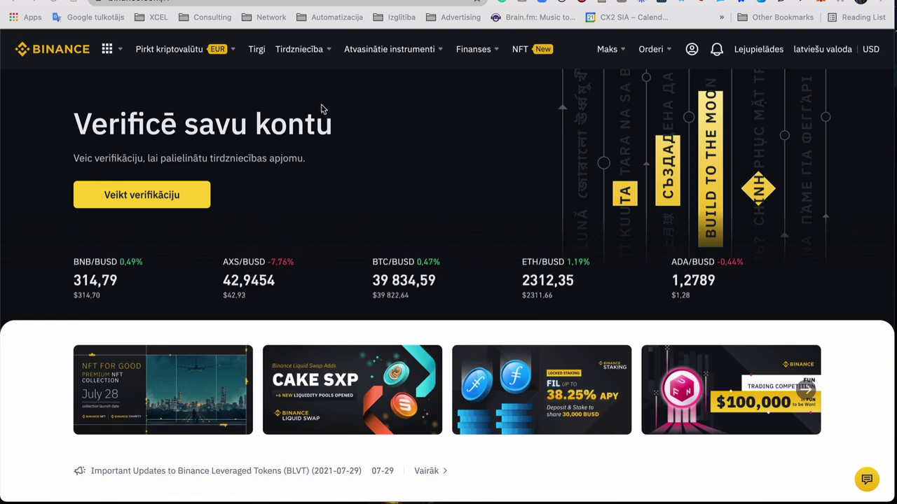
- Start a EUR card deposit with Bankas karte (Visa/MC) as the payment method
click(171, 50)
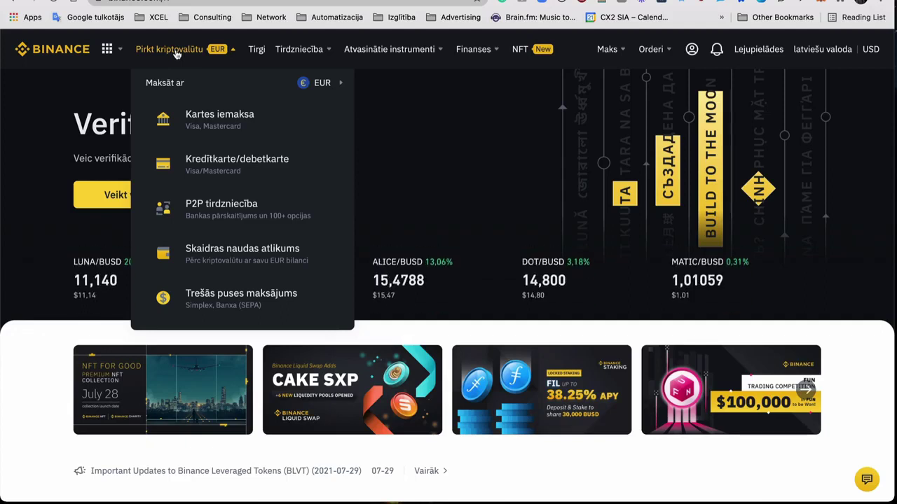
click(206, 126)
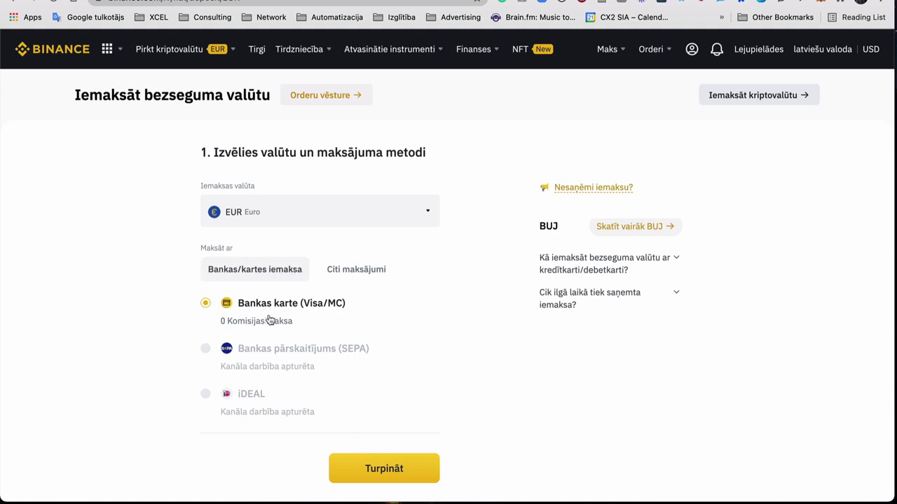
click(391, 477)
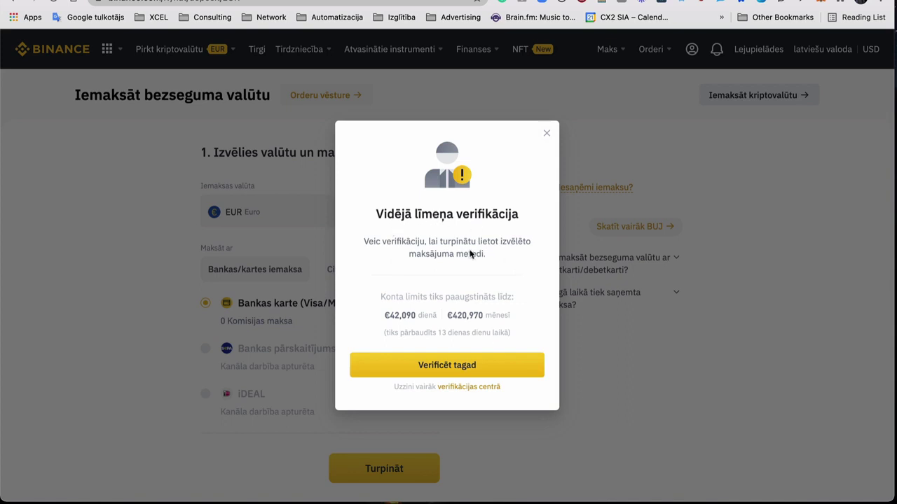
- Start the account verification with Latvia (Latvija) as country of residence and go to the first-name field of the basic verification form
click(459, 367)
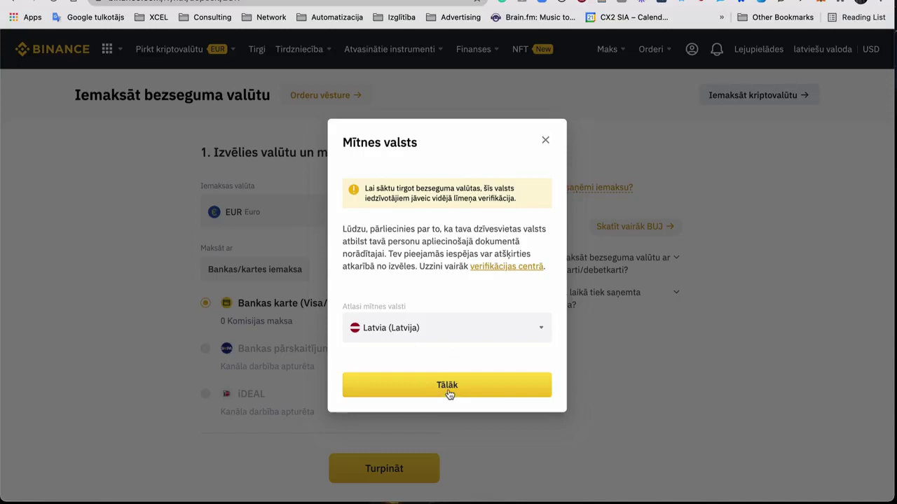
click(449, 394)
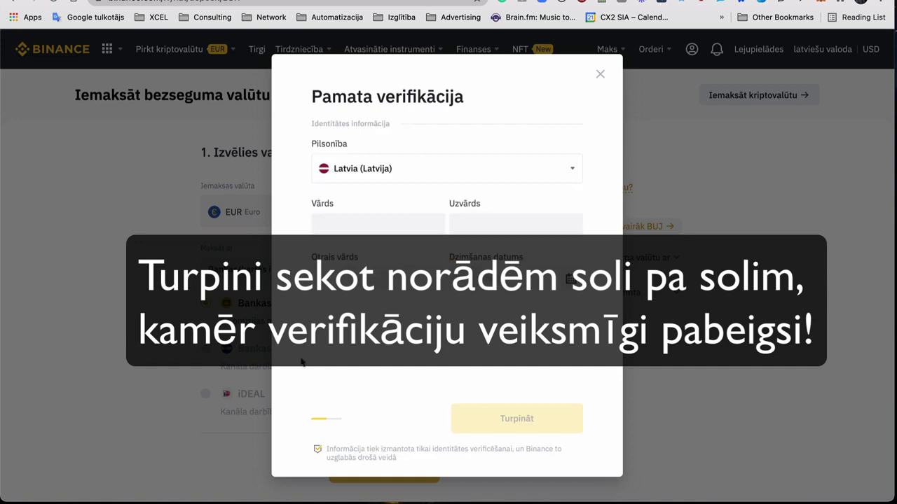
click(366, 224)
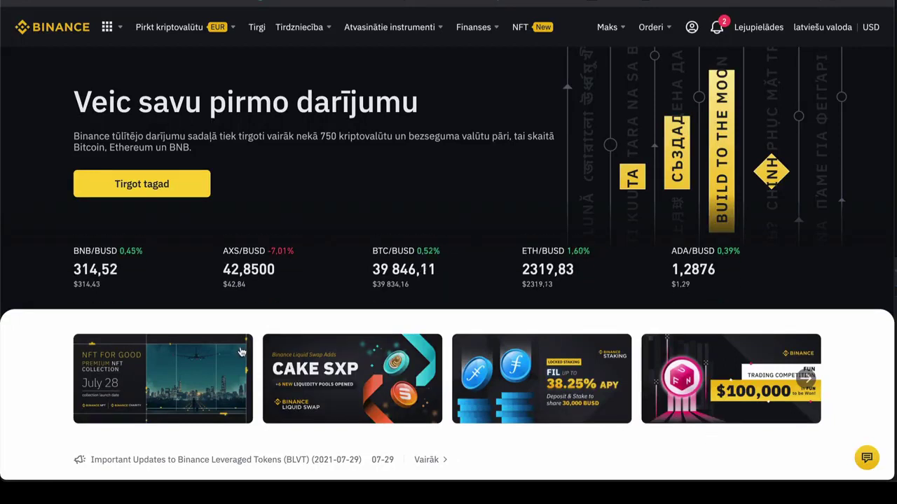
- Open the credit/debit card crypto purchase and select USDT as the cryptocurrency to receive
mouse_move(180, 32)
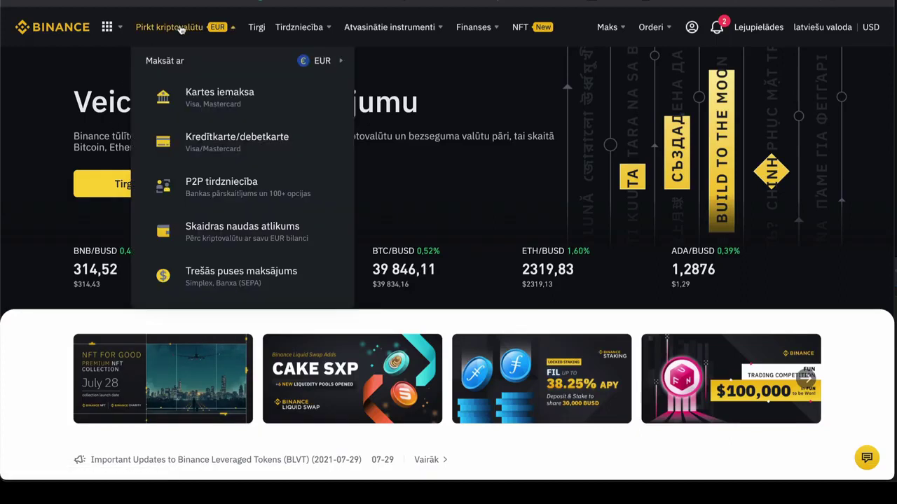
click(206, 145)
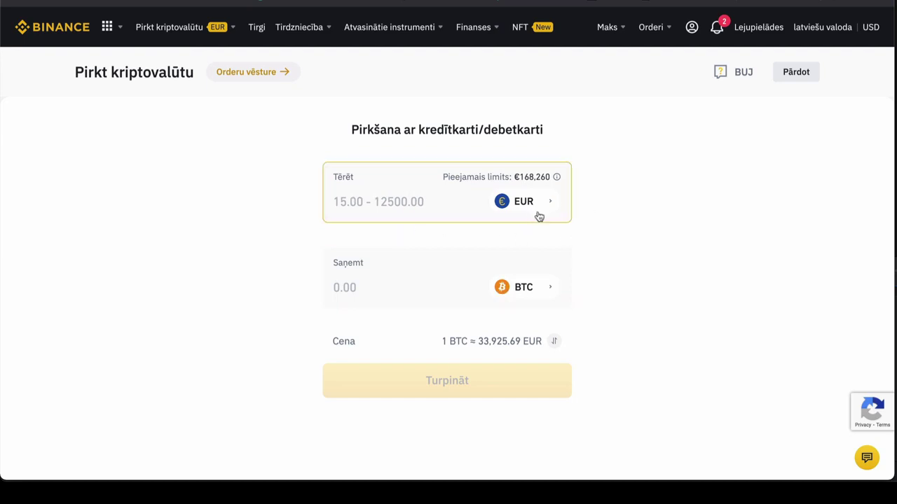
click(551, 287)
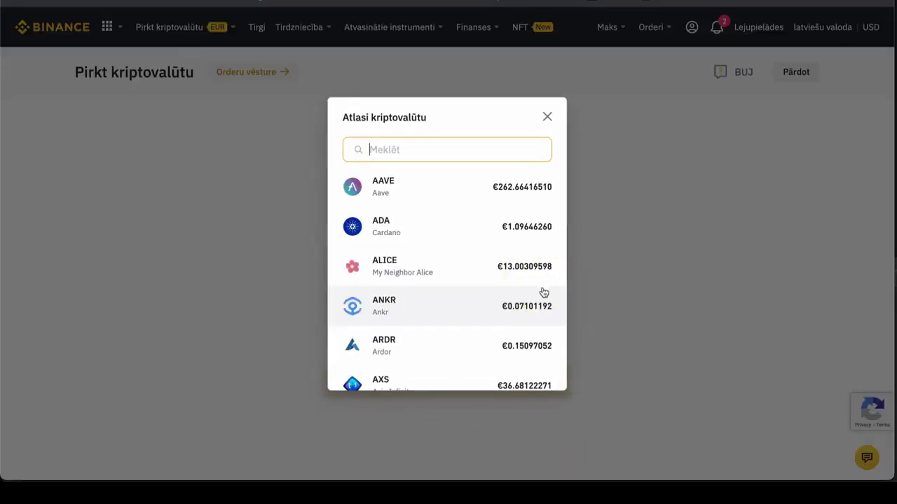
click(621, 286)
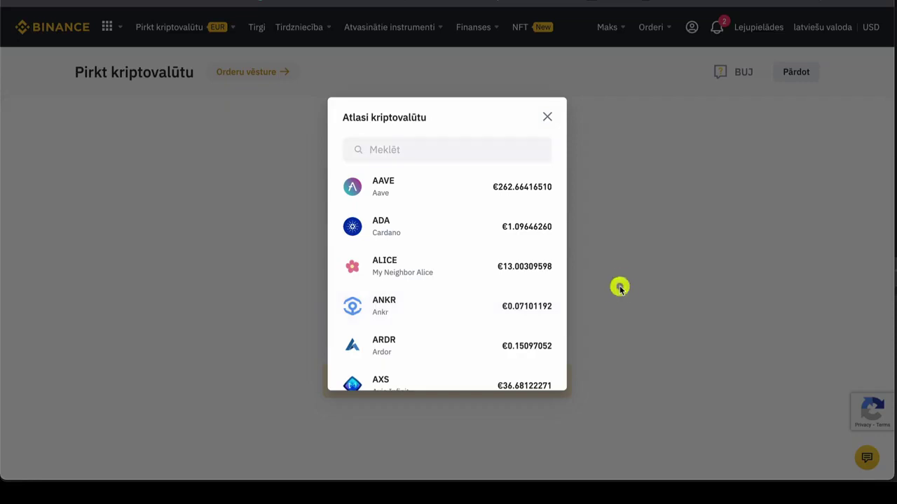
click(545, 118)
click(540, 288)
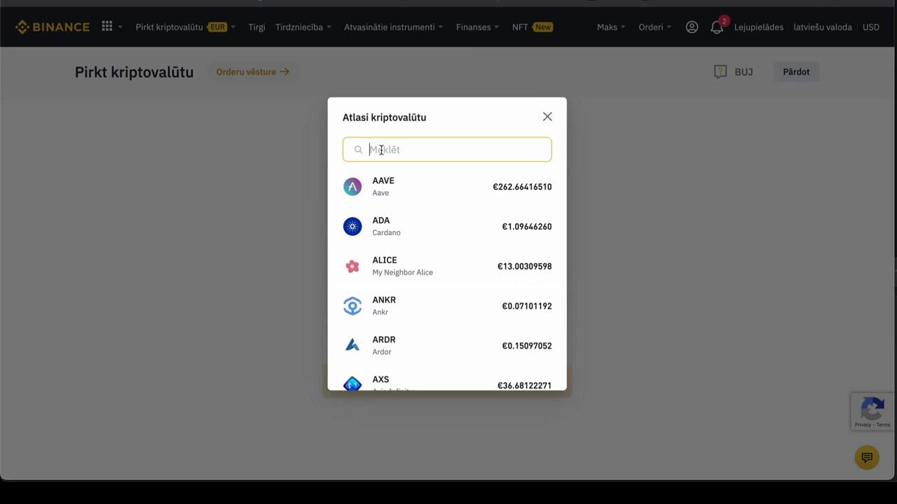
text(USDT)
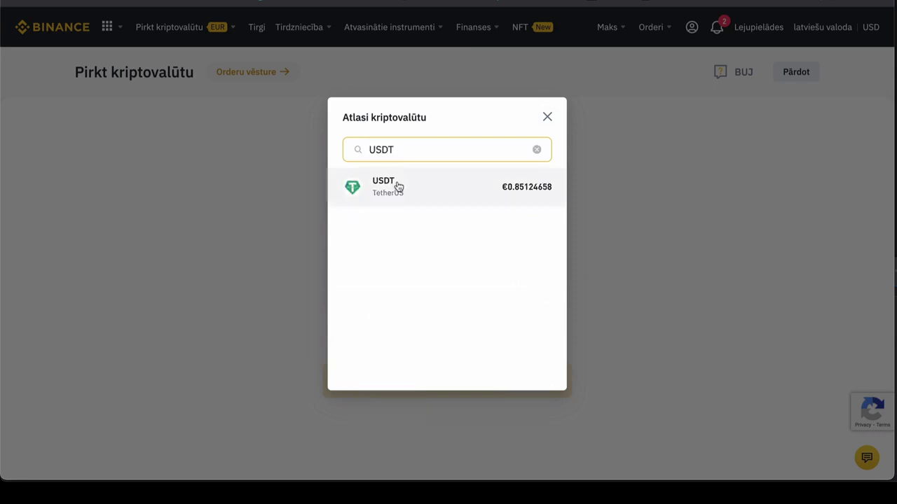
click(397, 186)
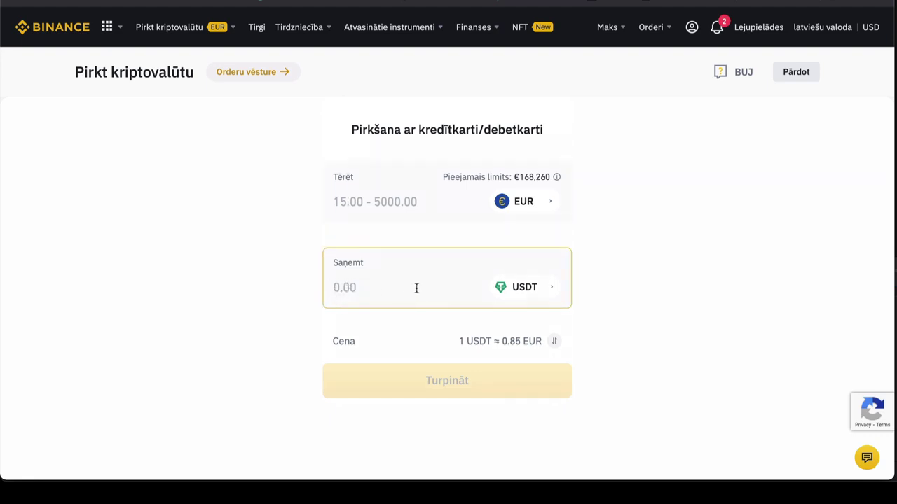
- Set the amount to receive to 120 USDT and continue to payment with the saved Visa card
click(338, 290)
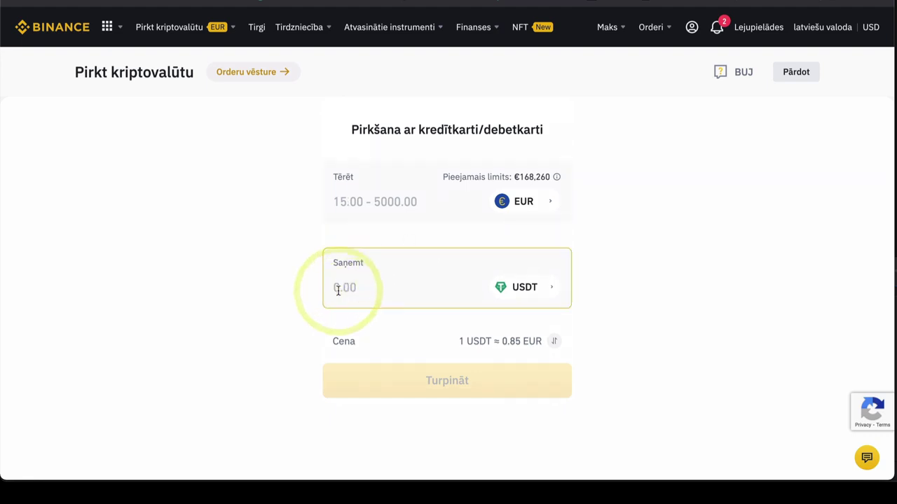
text(120)
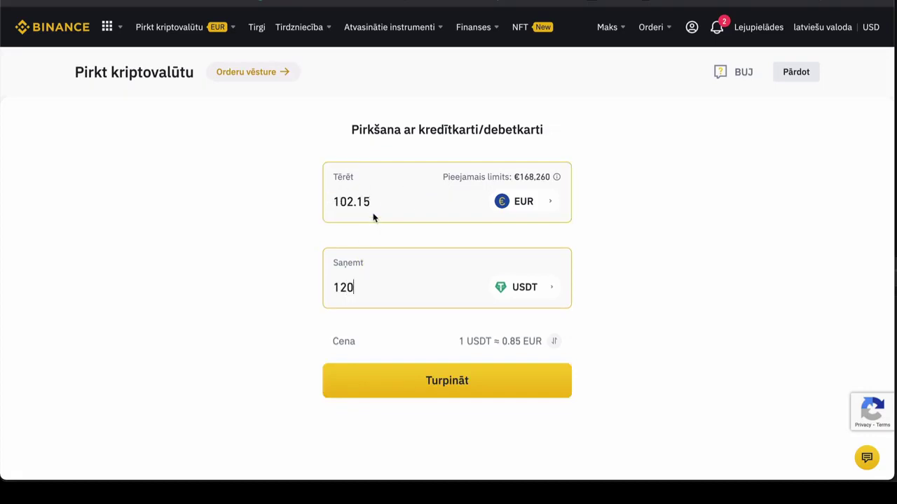
click(442, 388)
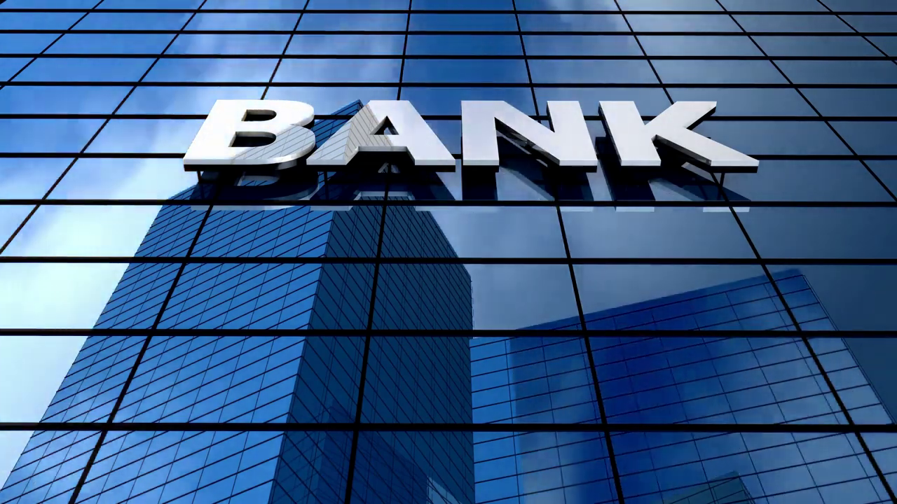
click(456, 356)
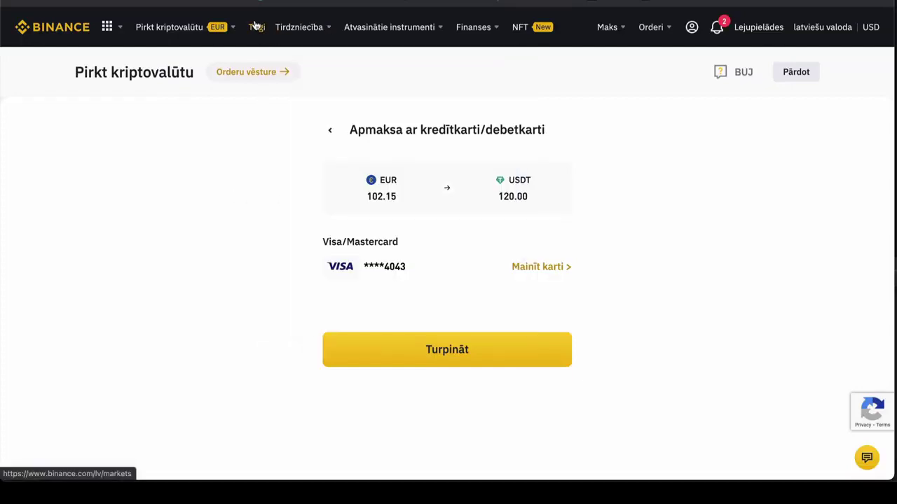
- Open the basic (Pamata) trading converter and examine the currencies offered for converting from and to
mouse_move(306, 33)
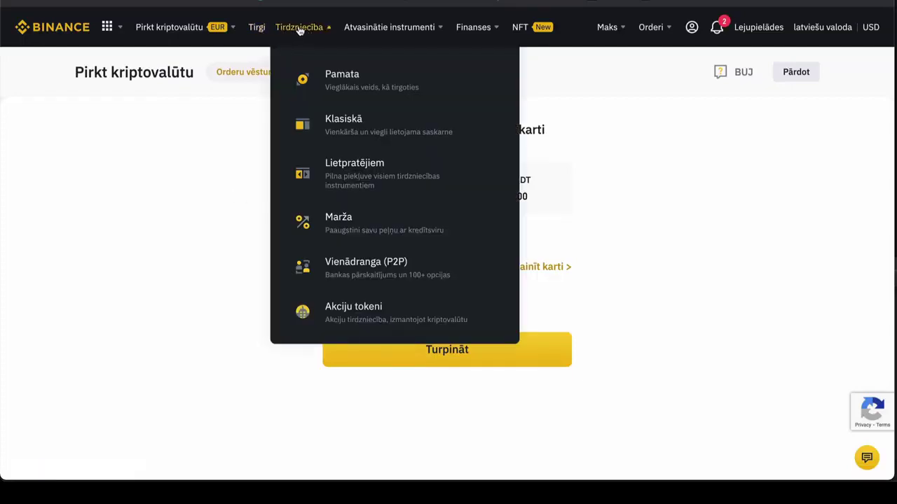
click(365, 89)
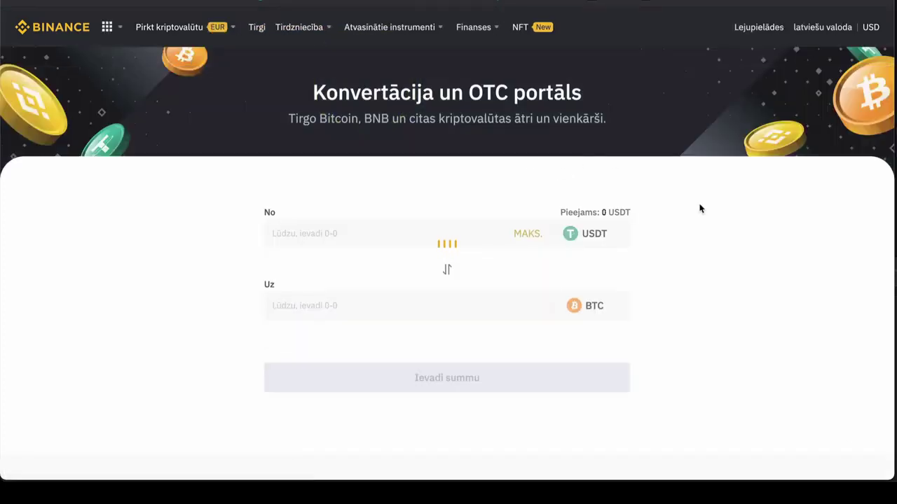
scroll(699, 209, down, 1)
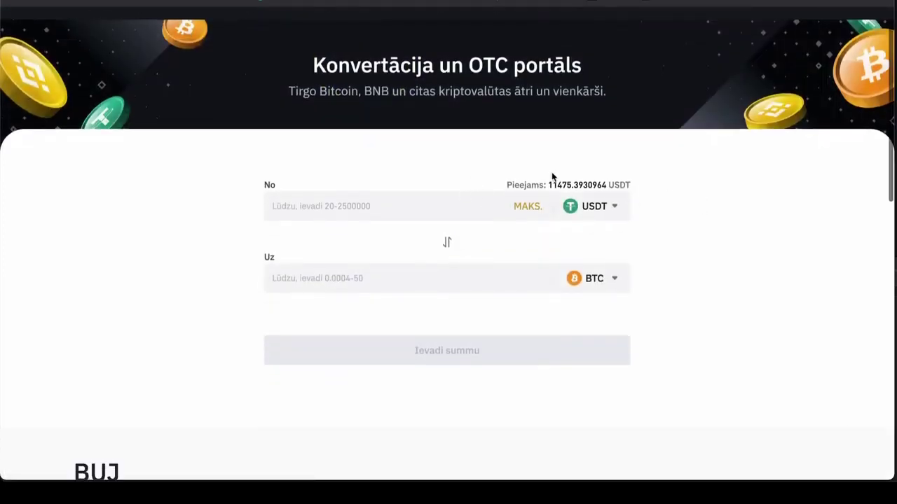
click(614, 208)
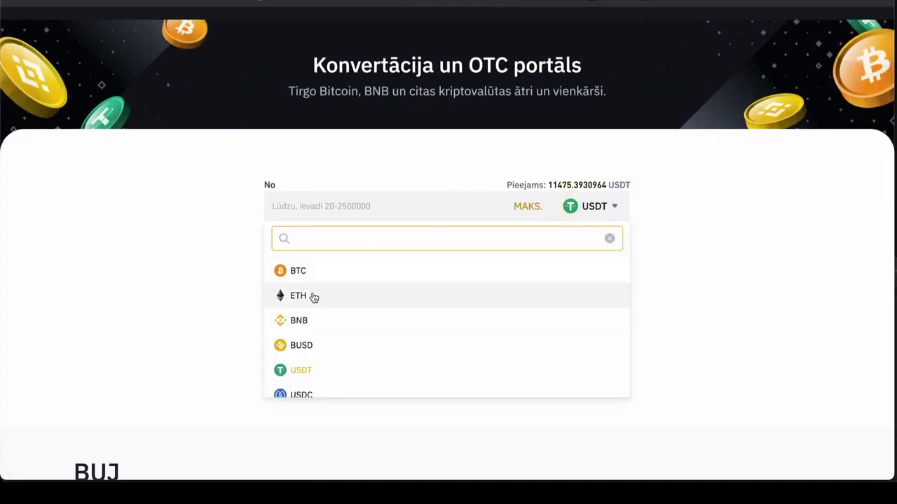
click(726, 283)
click(613, 279)
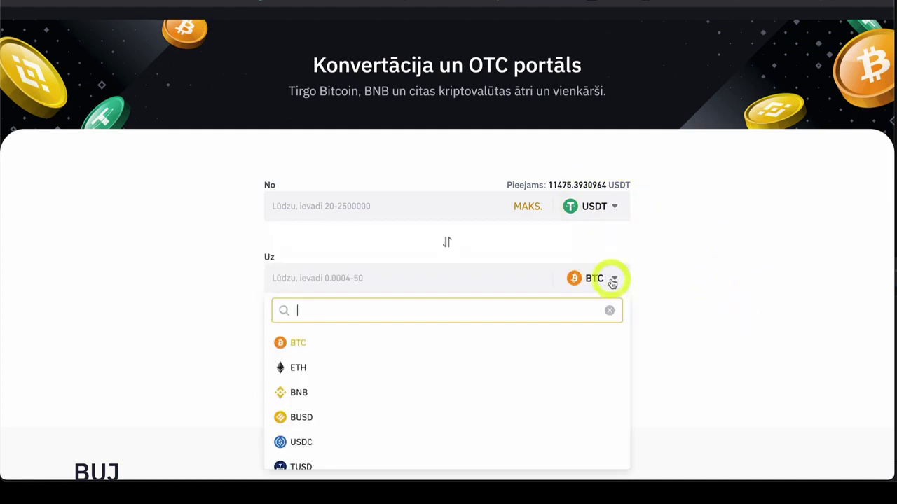
click(678, 271)
scroll(678, 271, down, 1)
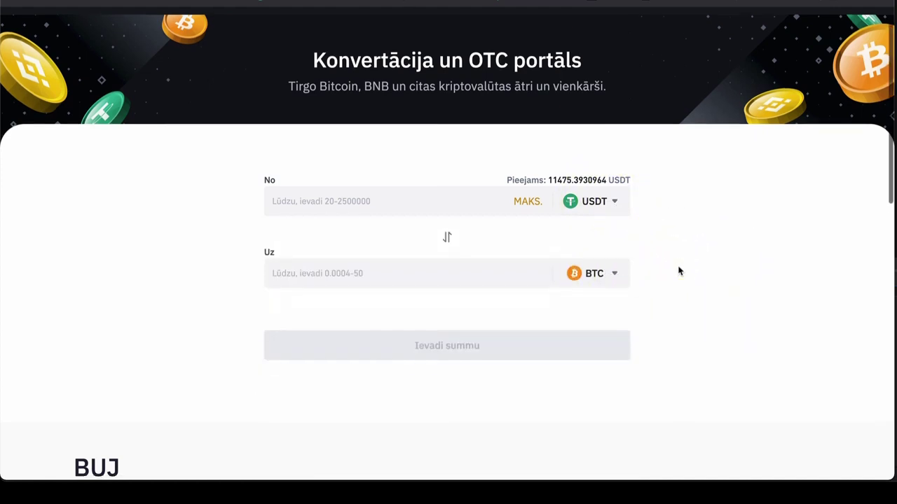
scroll(679, 271, up, 1)
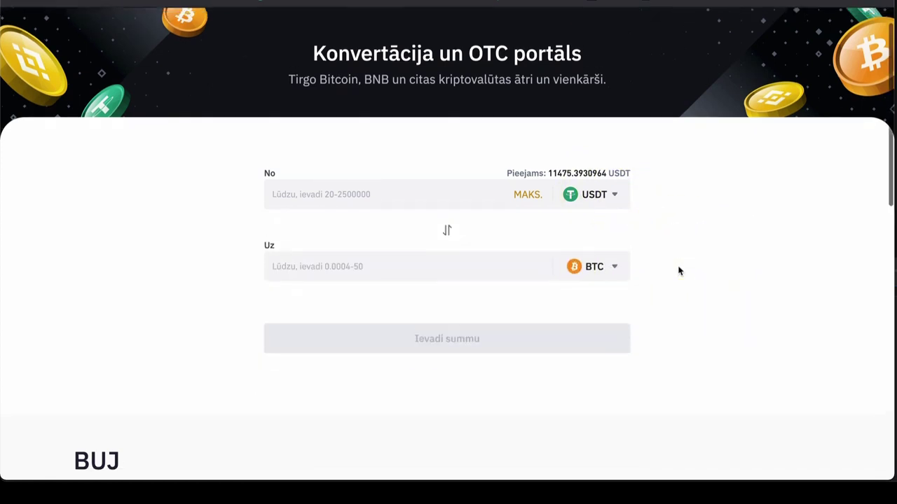
scroll(678, 271, up, 1)
scroll(678, 271, down, 1)
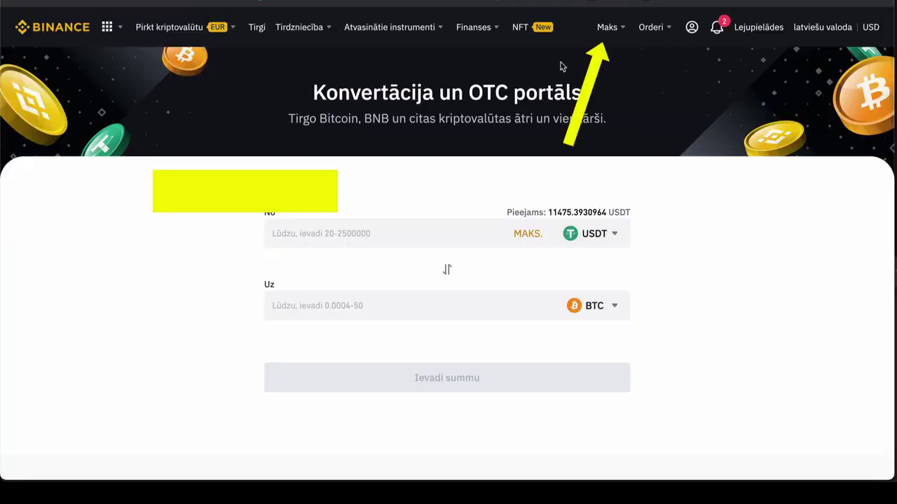
- Open the wallet overview and start a cryptocurrency deposit
mouse_move(613, 26)
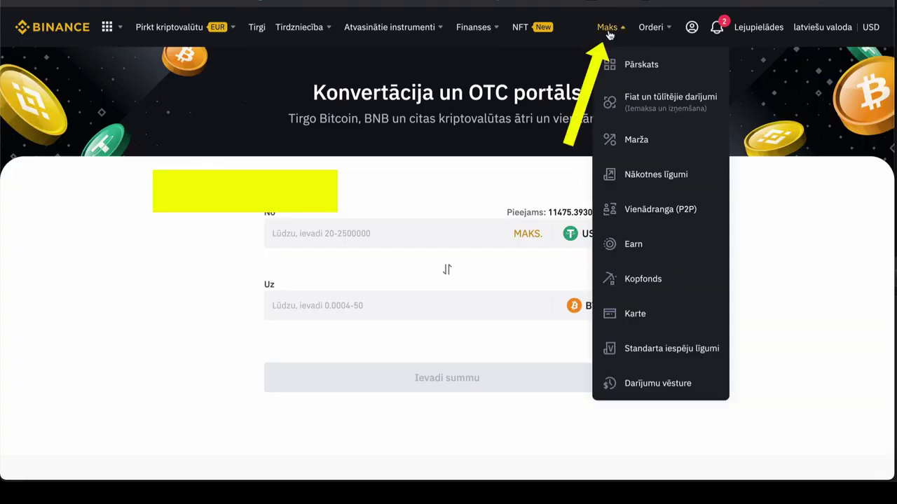
click(650, 66)
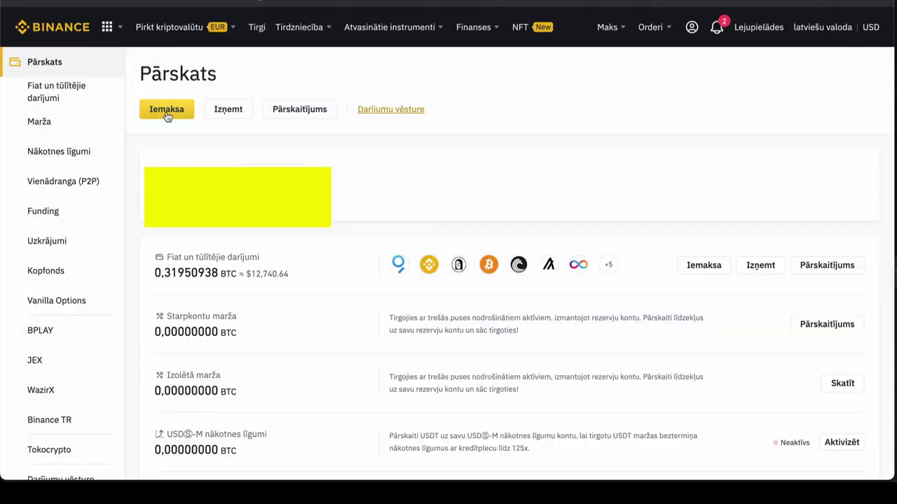
click(169, 113)
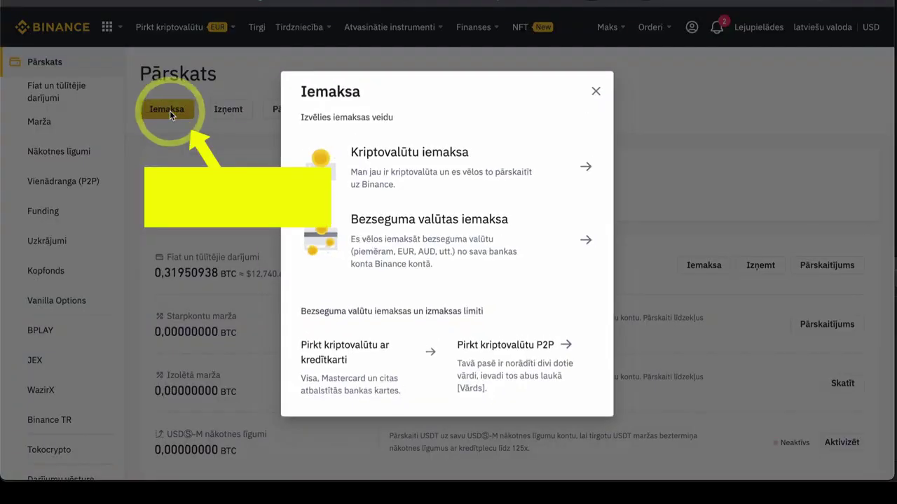
click(410, 172)
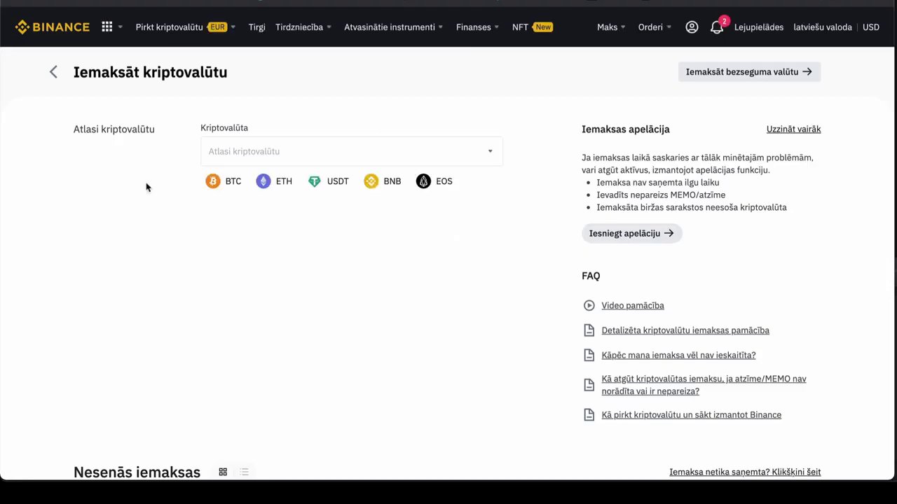
- Choose USDT as the coin to deposit and TRX Tron (TRC20) as its network
click(488, 154)
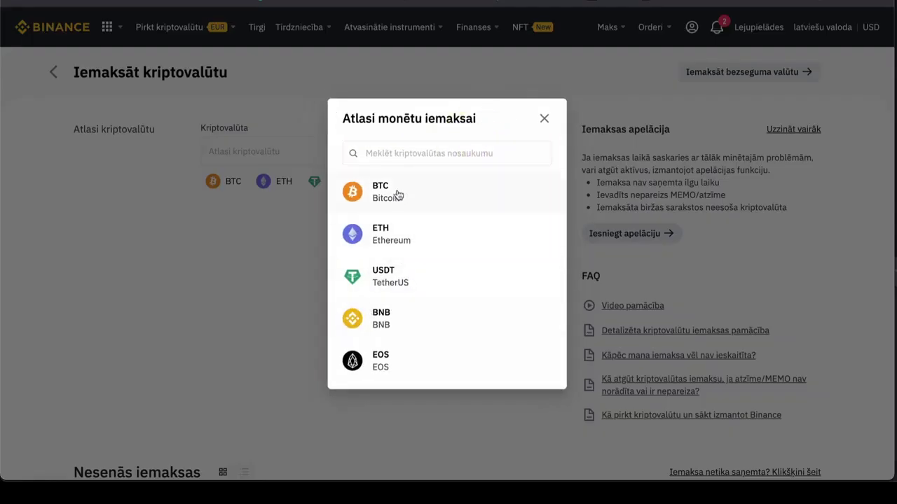
click(390, 282)
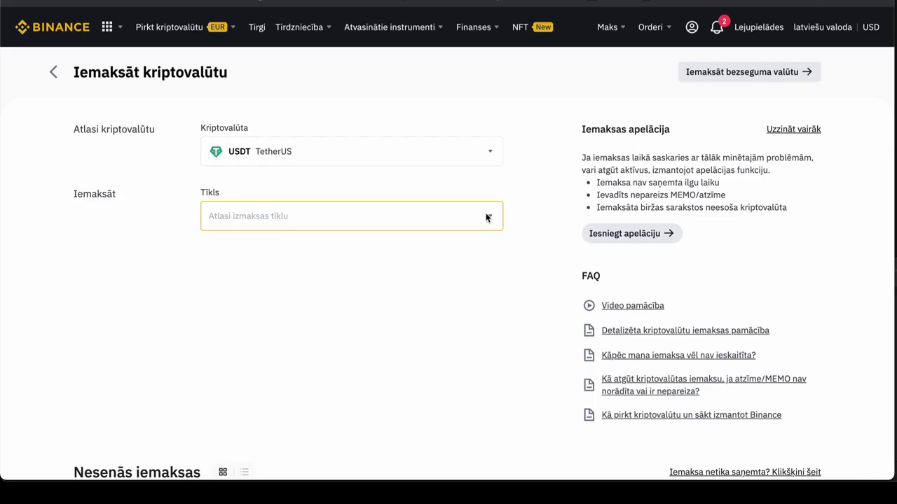
click(486, 218)
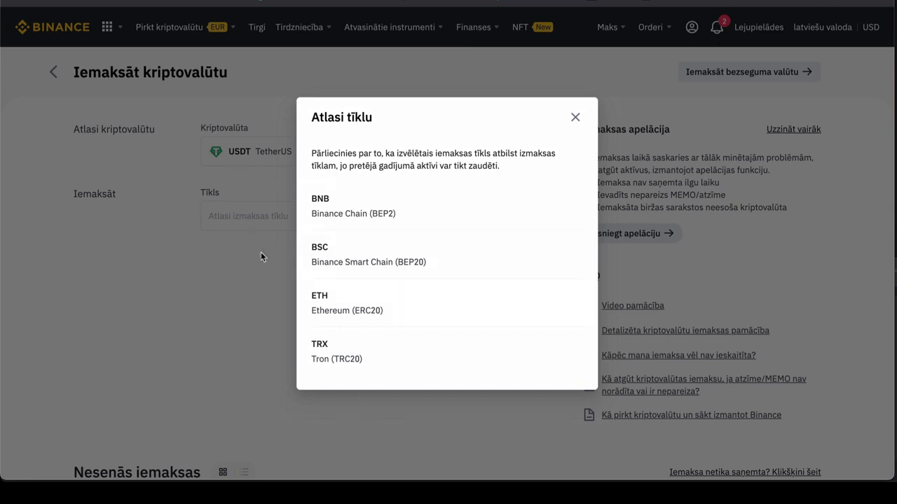
click(343, 350)
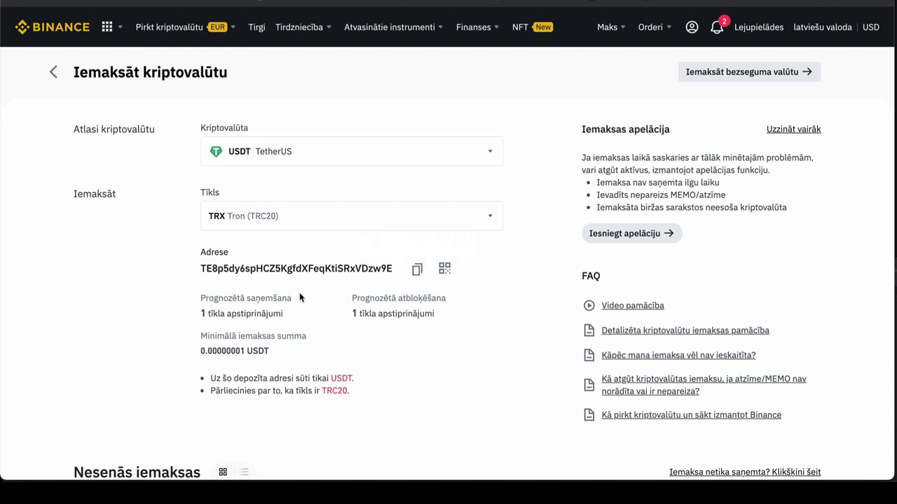
- Review the deposit networks offered for USDT and close the list without choosing another one
click(464, 224)
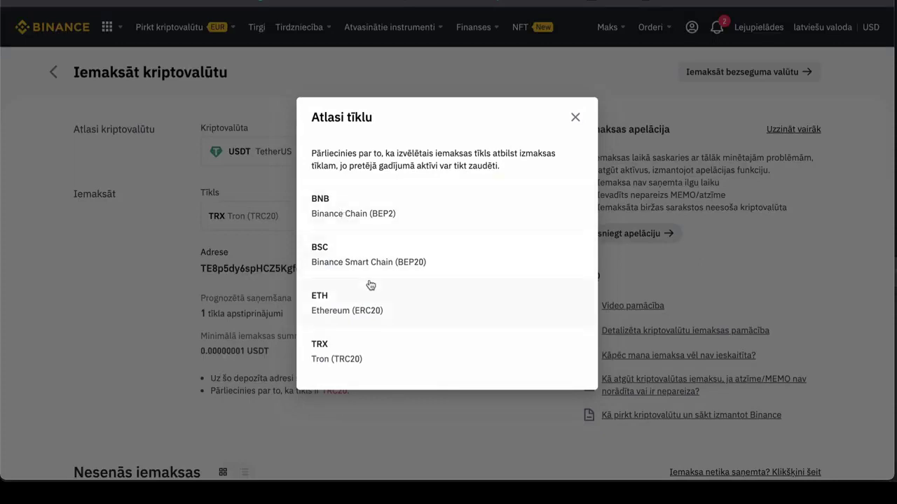
click(143, 227)
click(576, 117)
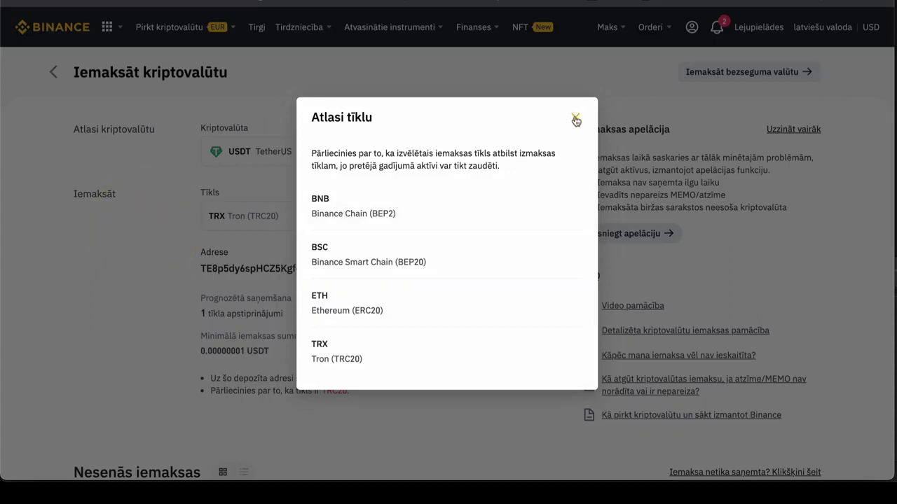